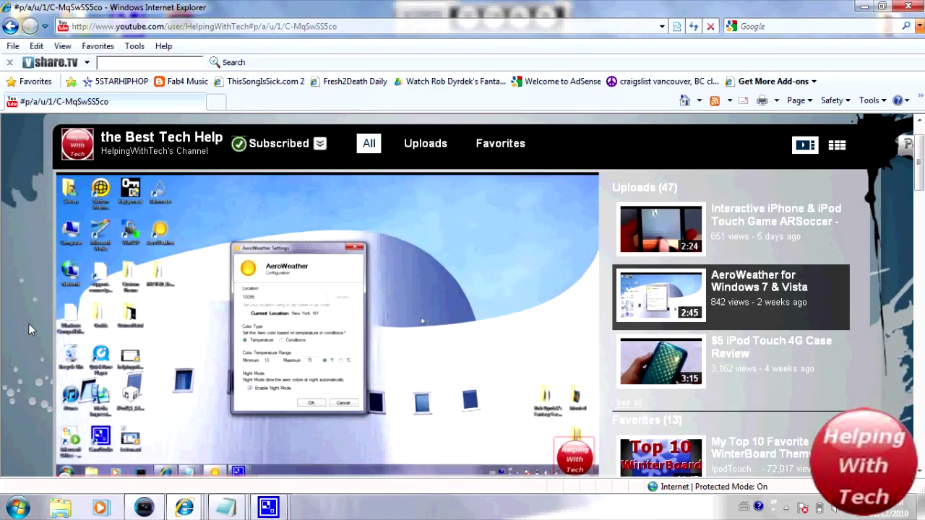
pyautogui.scroll(-3, 29, 329)
pyautogui.scroll(-3, 29, 329)
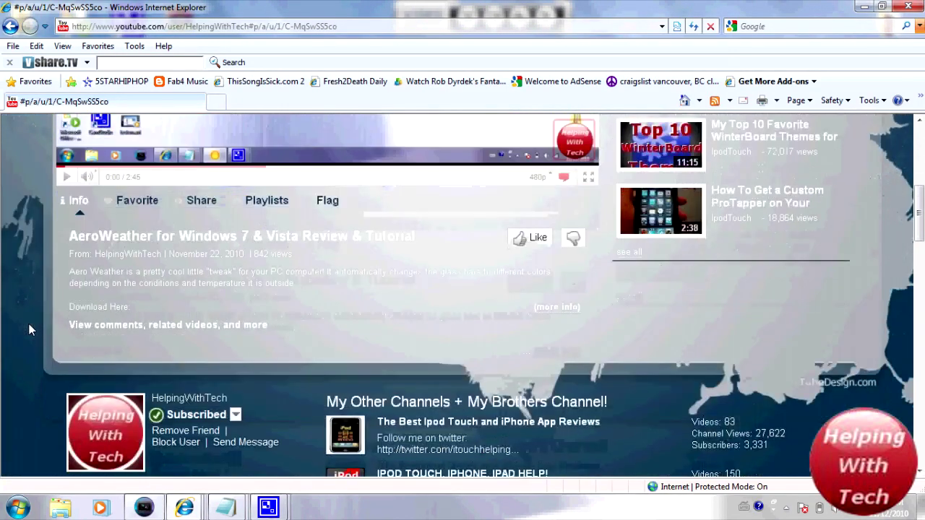
pyautogui.scroll(-3, 29, 329)
pyautogui.scroll(-1, 29, 329)
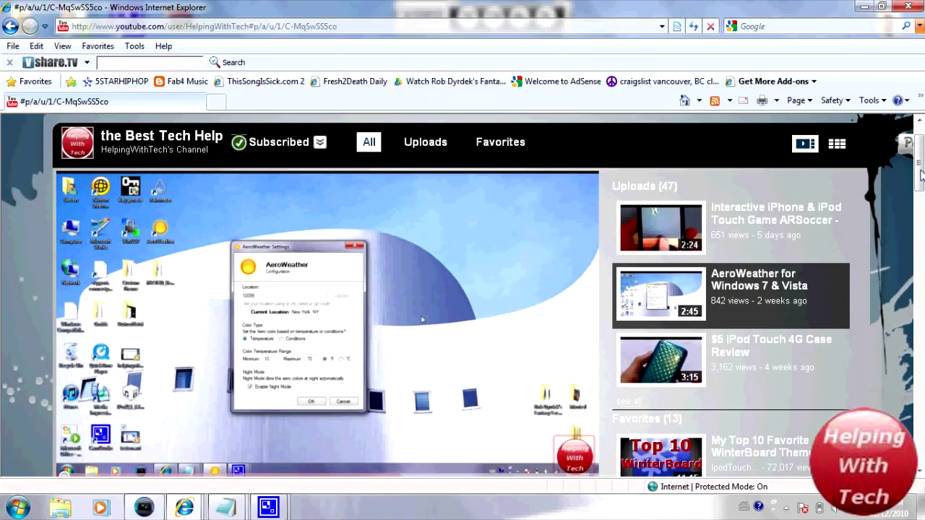
pyautogui.moveTo(919, 163); pyautogui.dragTo(919, 259)
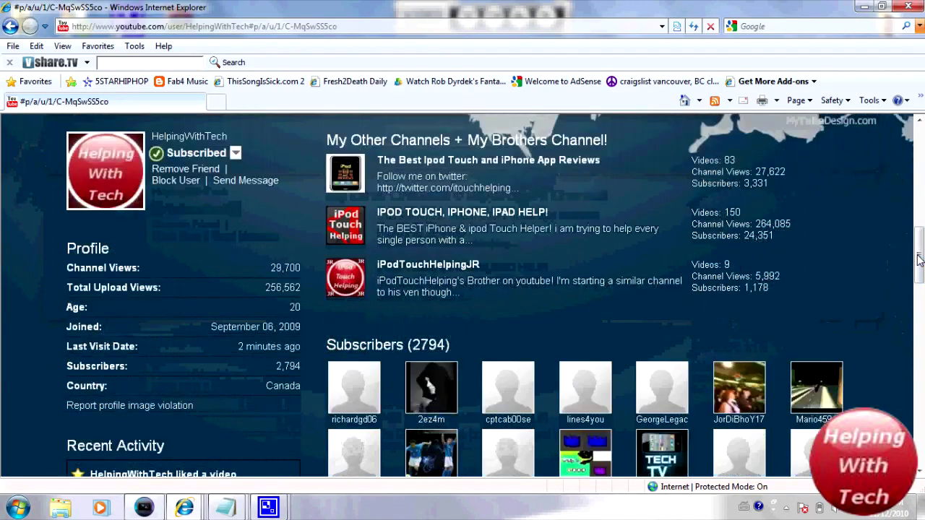